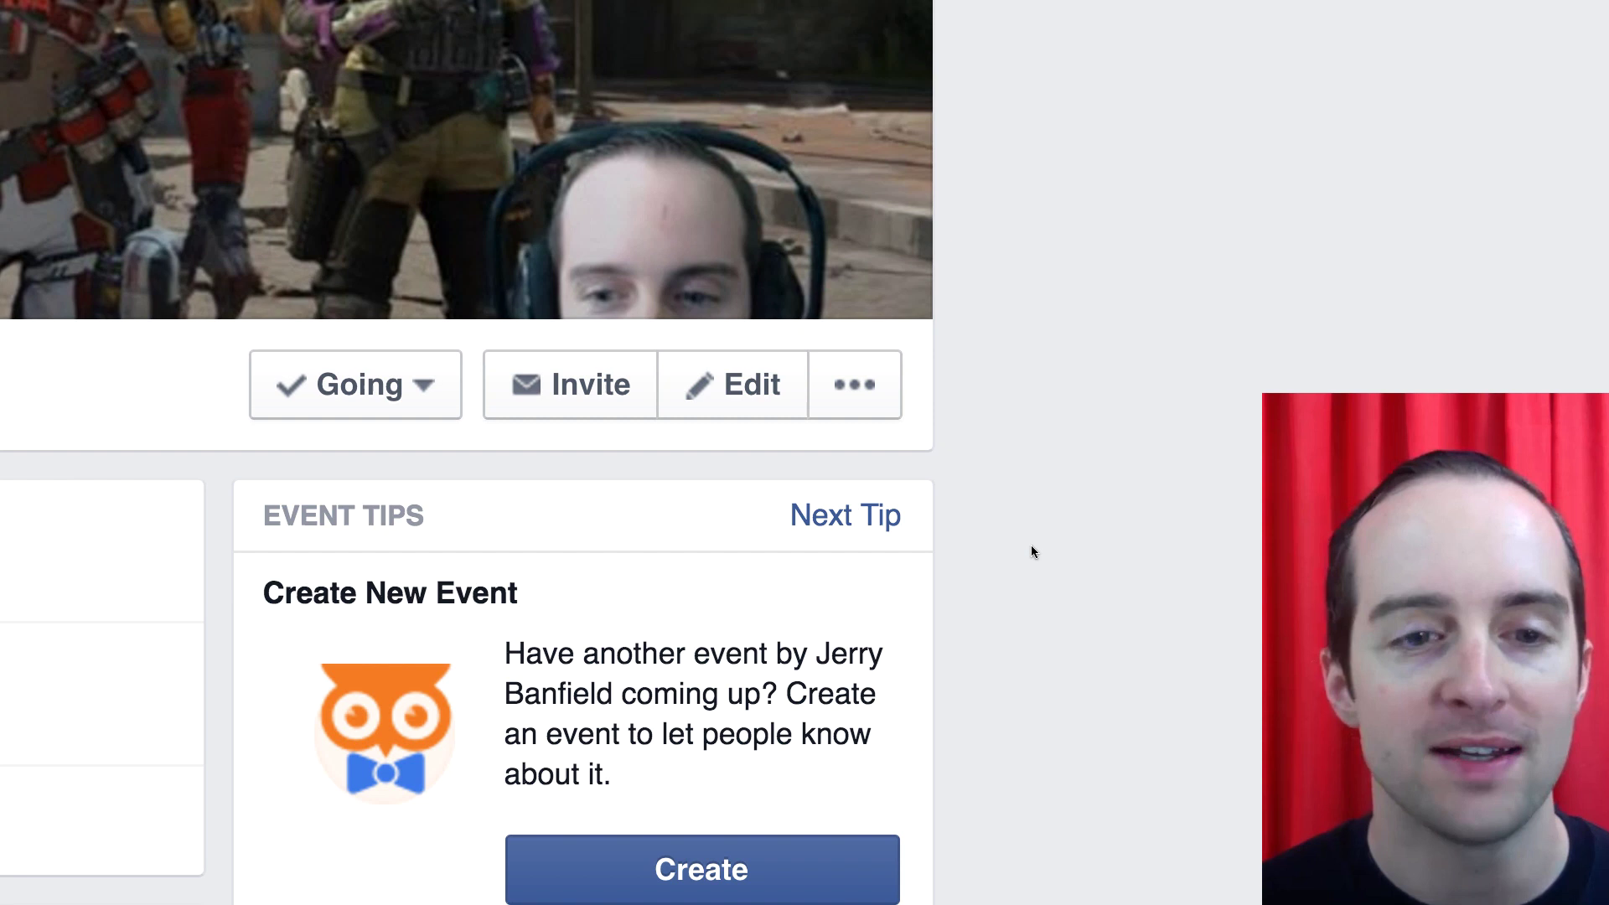
Open the more-options menu on the past BO3 Ground War event
left_click(877, 383)
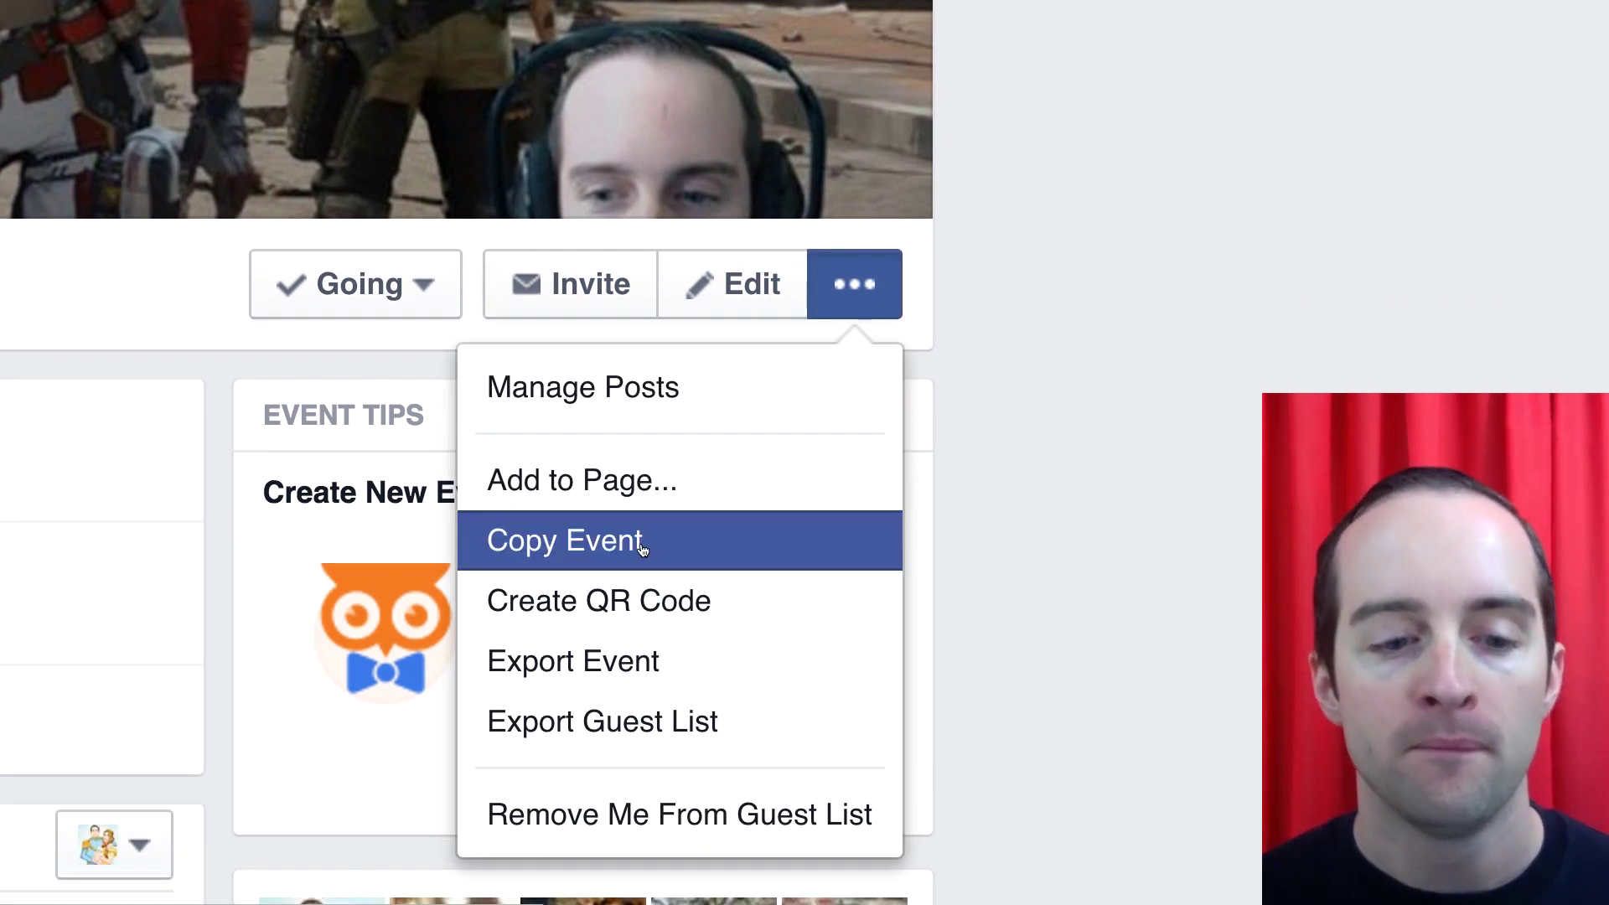
Copy the event into a 'BO3 Ground War with Friends' draft and correct 'joinging' to 'joining'
left_click(1084, 456)
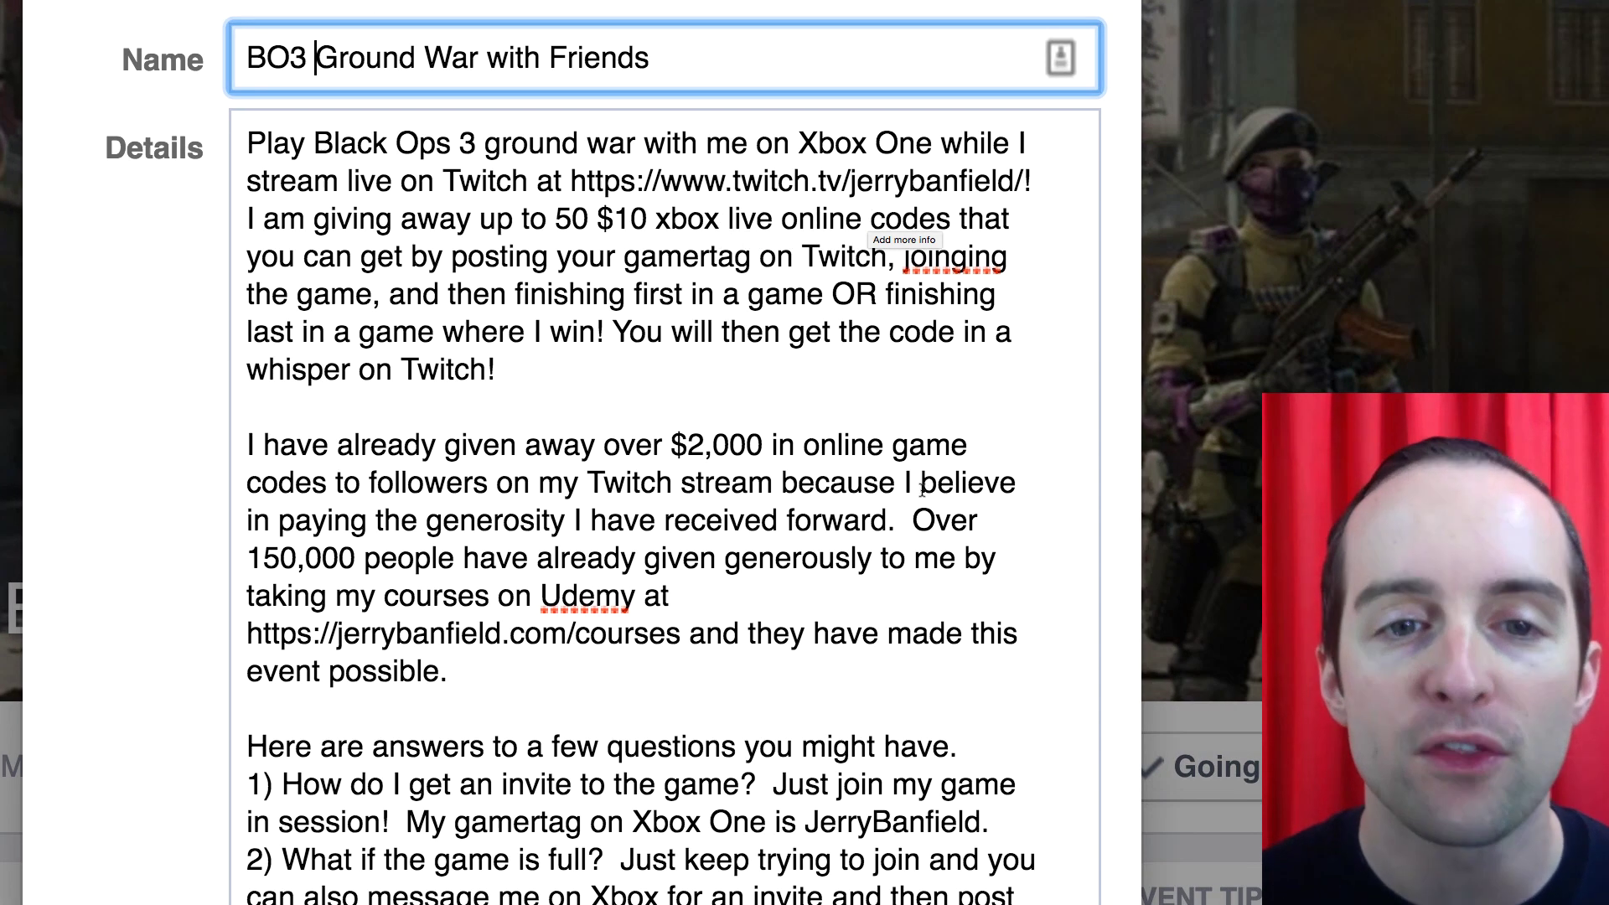
left_click(952, 257)
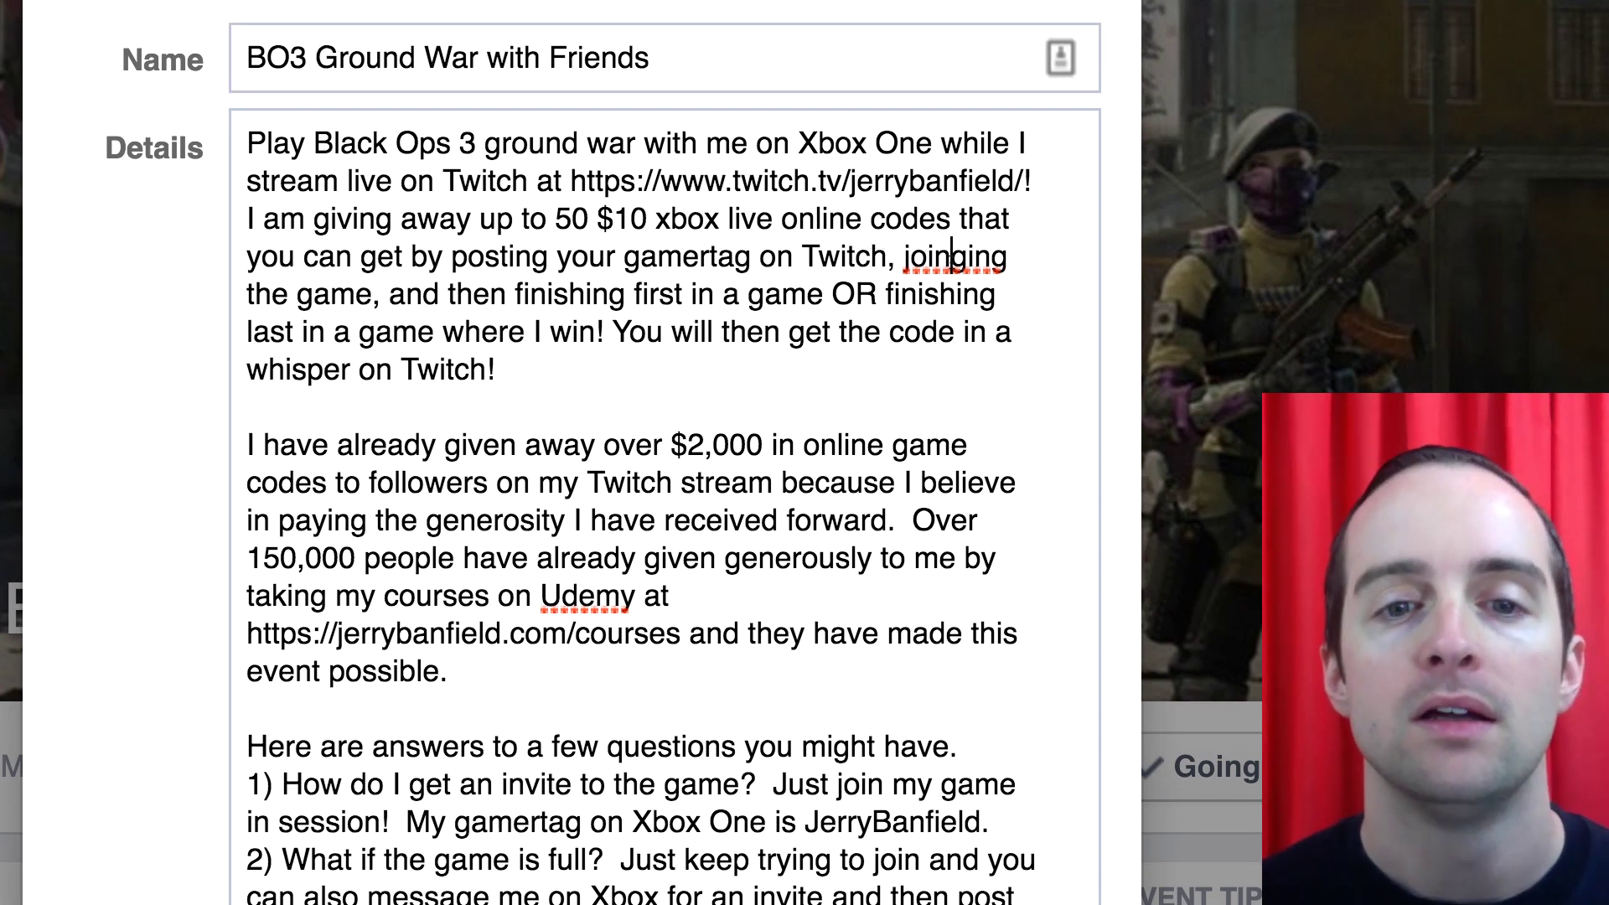
key("Delete")
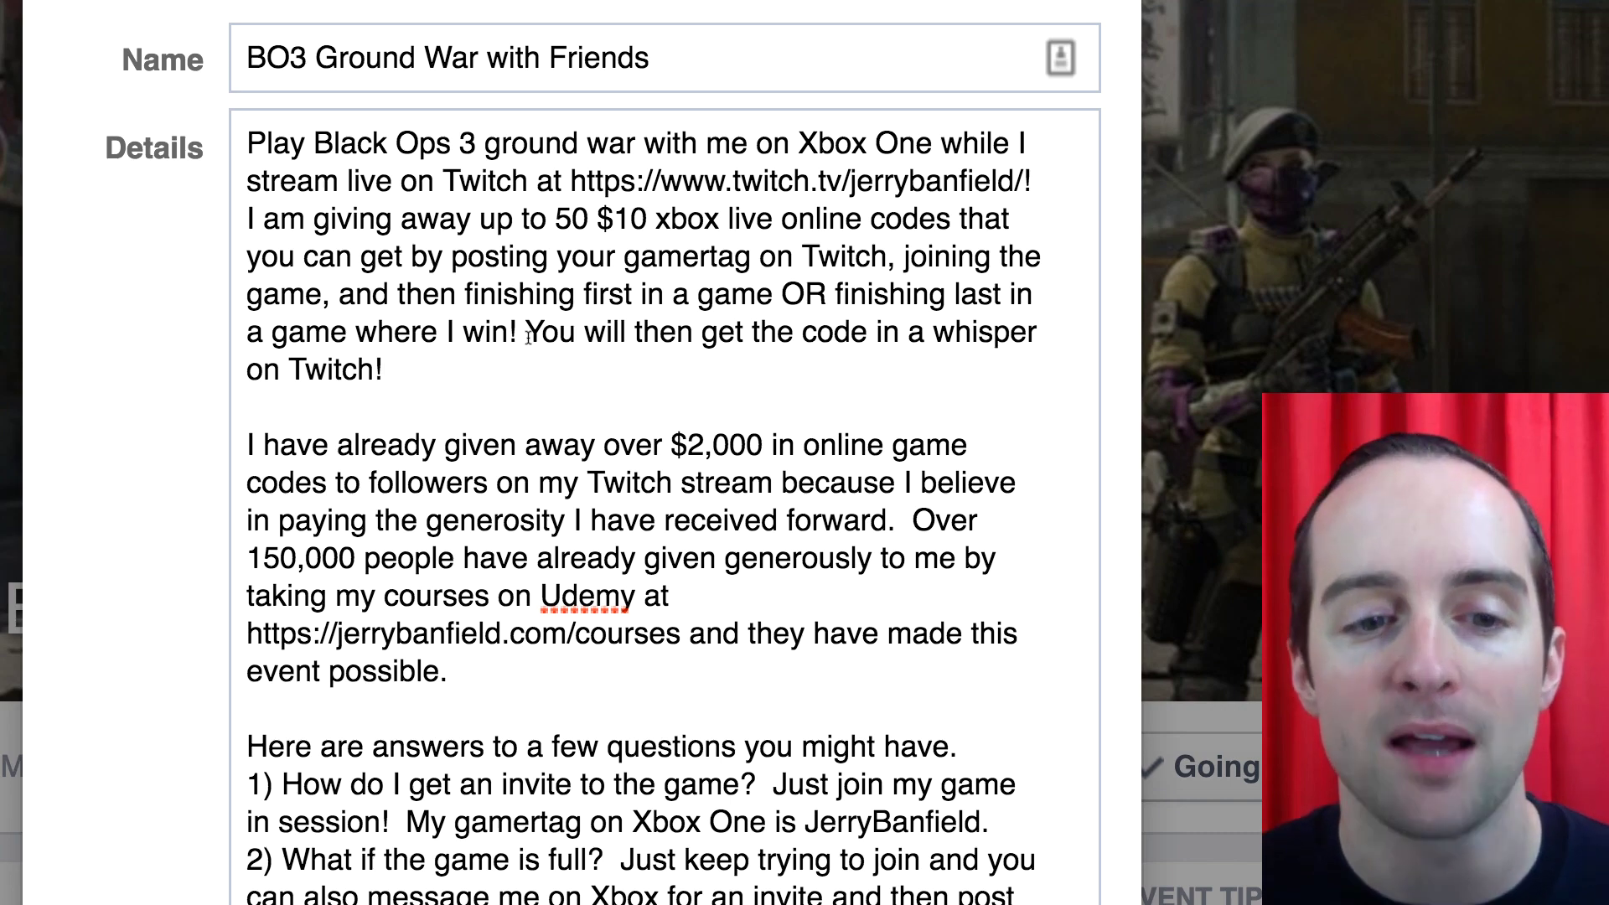
scroll(529, 336, "down", 1)
scroll(529, 334, "down", 1)
scroll(542, 188, "down", 3)
scroll(544, 144, "down", 3)
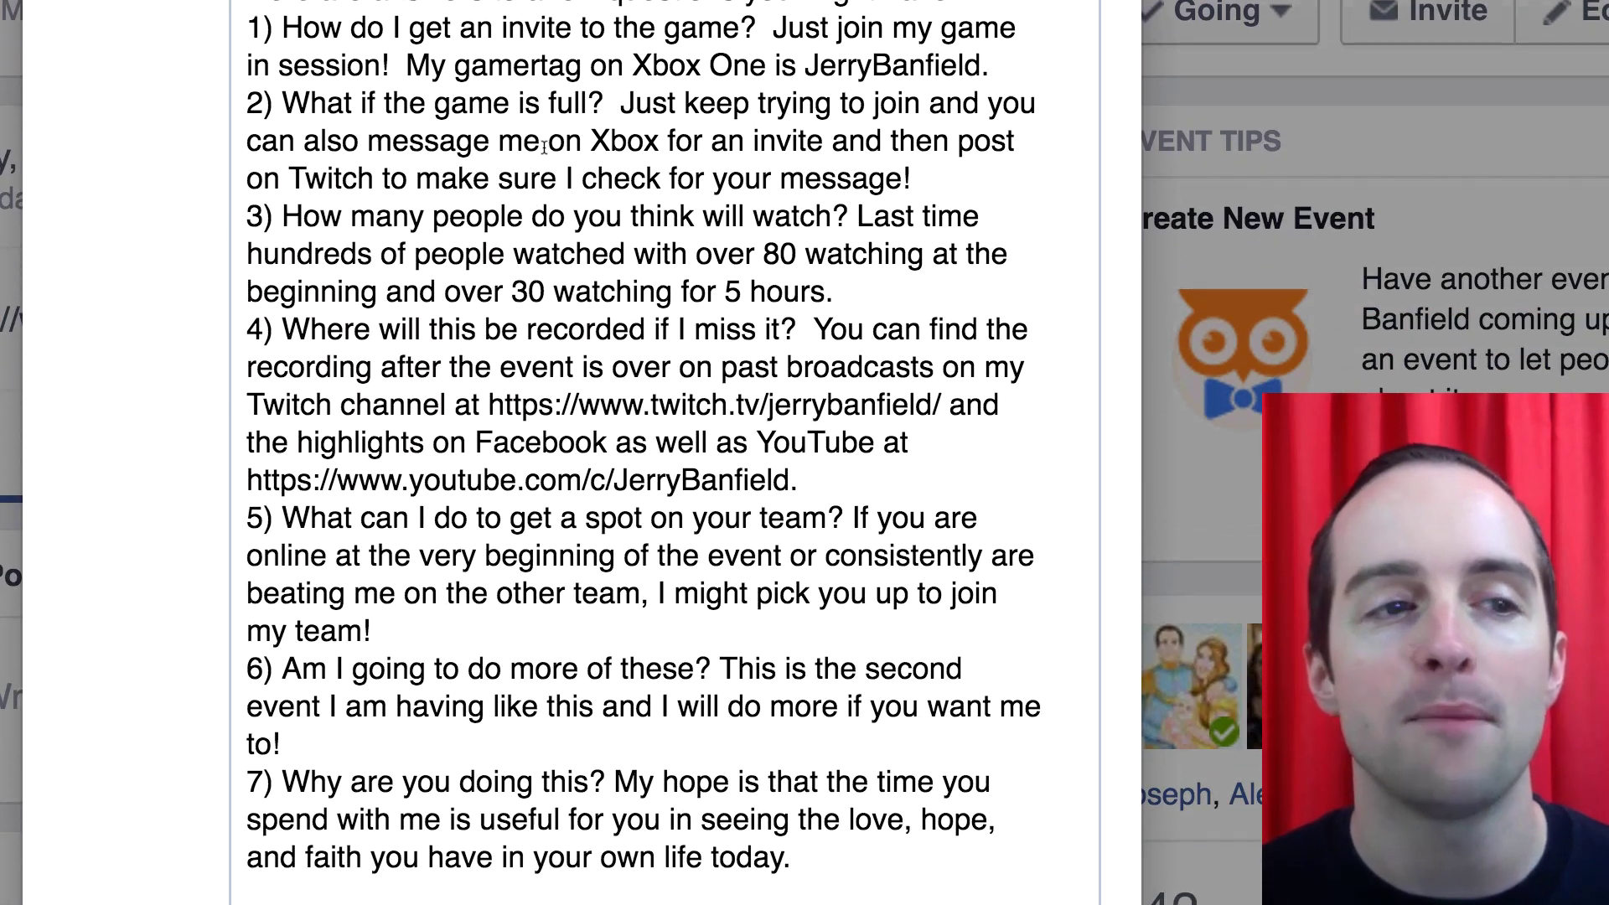
scroll(544, 143, "down", 1)
scroll(551, 188, "down", 5)
scroll(556, 213, "down", 1)
scroll(560, 234, "down", 2)
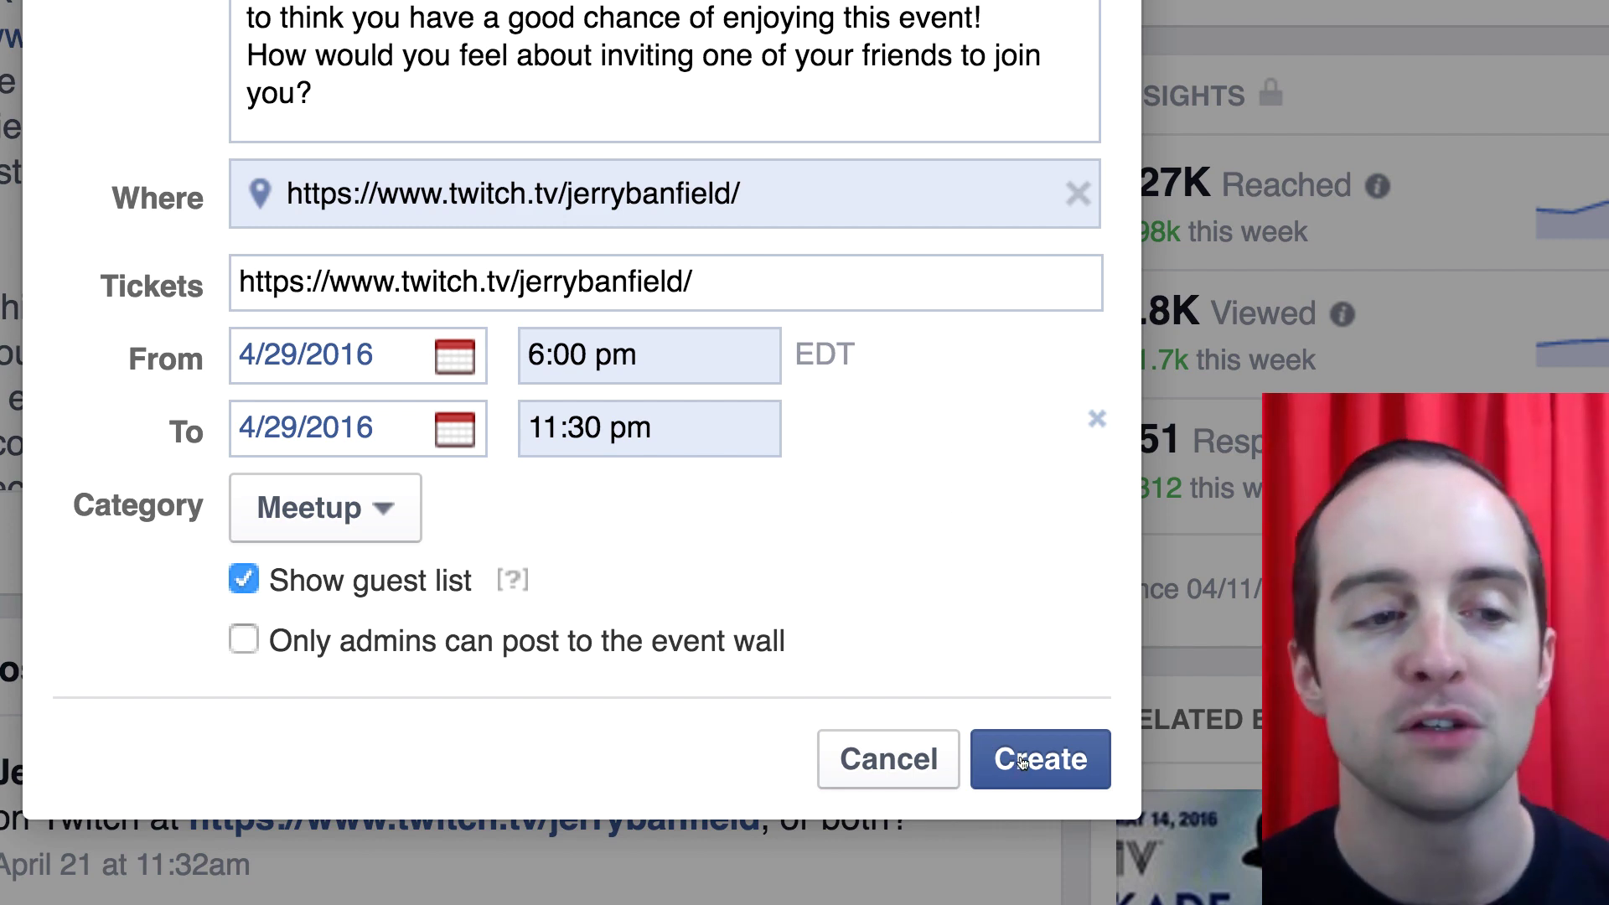
scroll(805, 277, "up", 1)
scroll(807, 286, "up", 5)
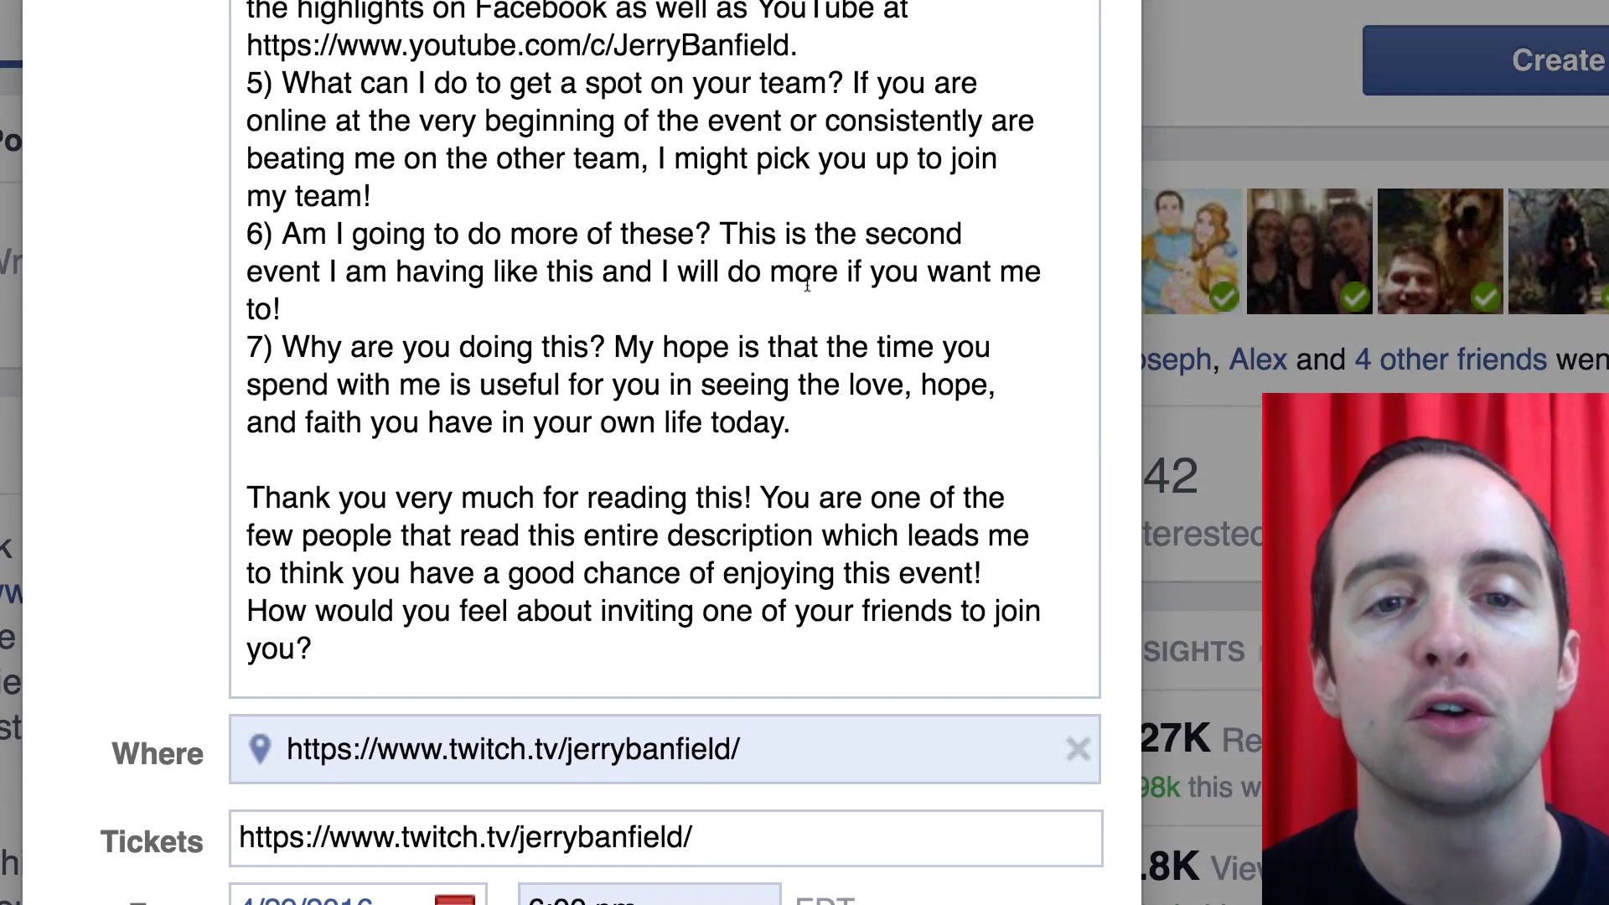
scroll(805, 280, "down", 5)
scroll(880, 502, "down", 1)
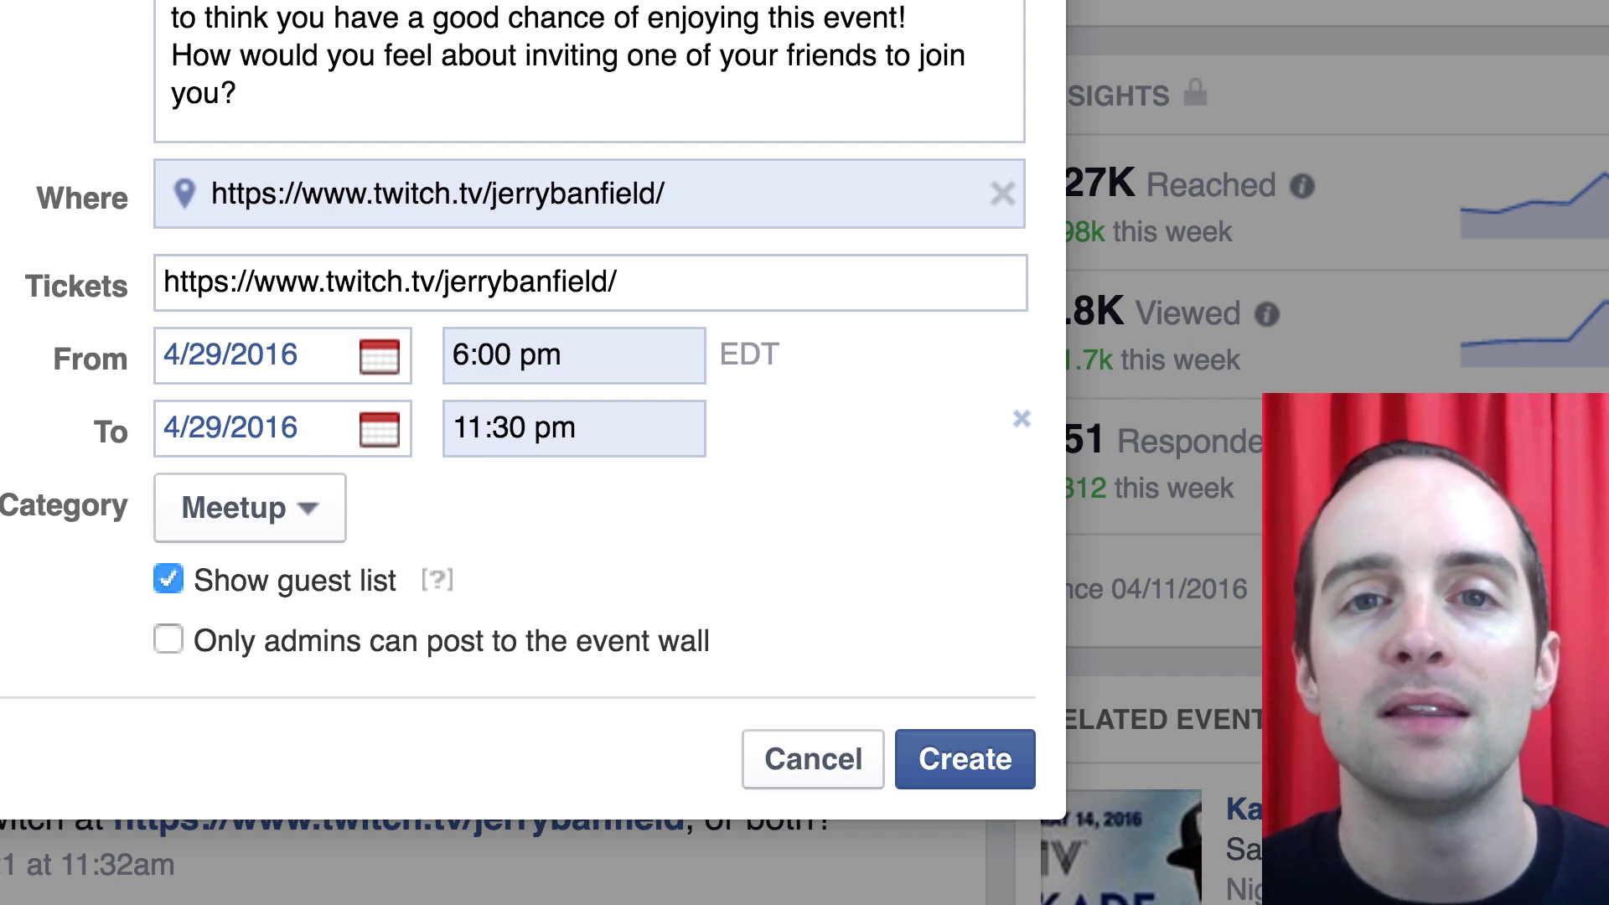
scroll(650, 266, "up", 5)
scroll(667, 269, "up", 3)
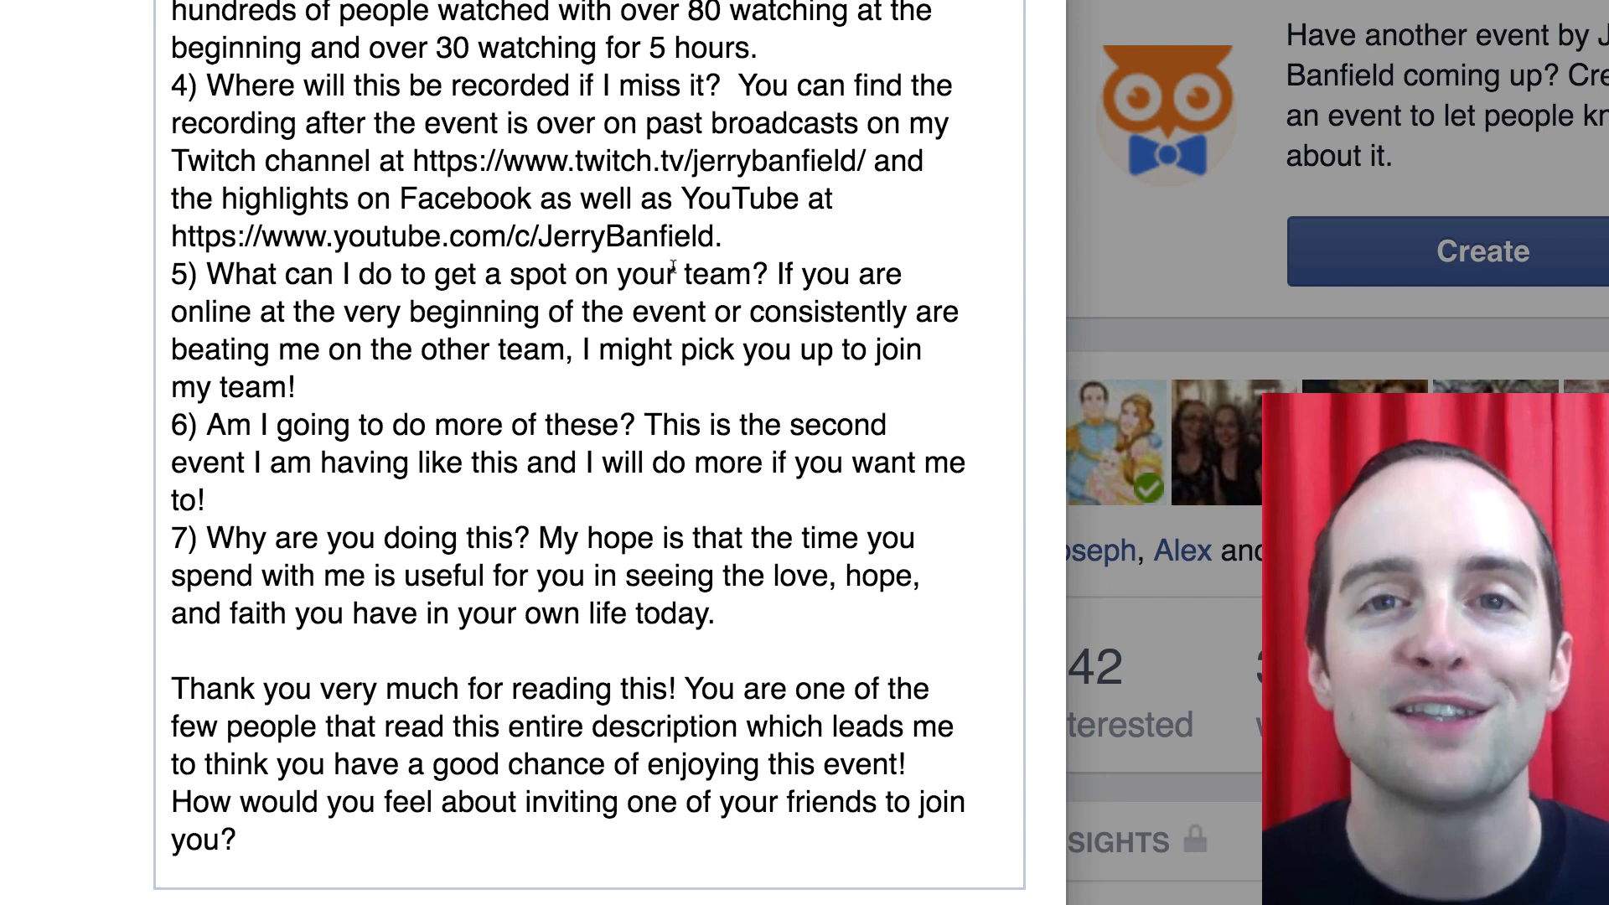
scroll(675, 271, "up", 5)
scroll(674, 271, "up", 5)
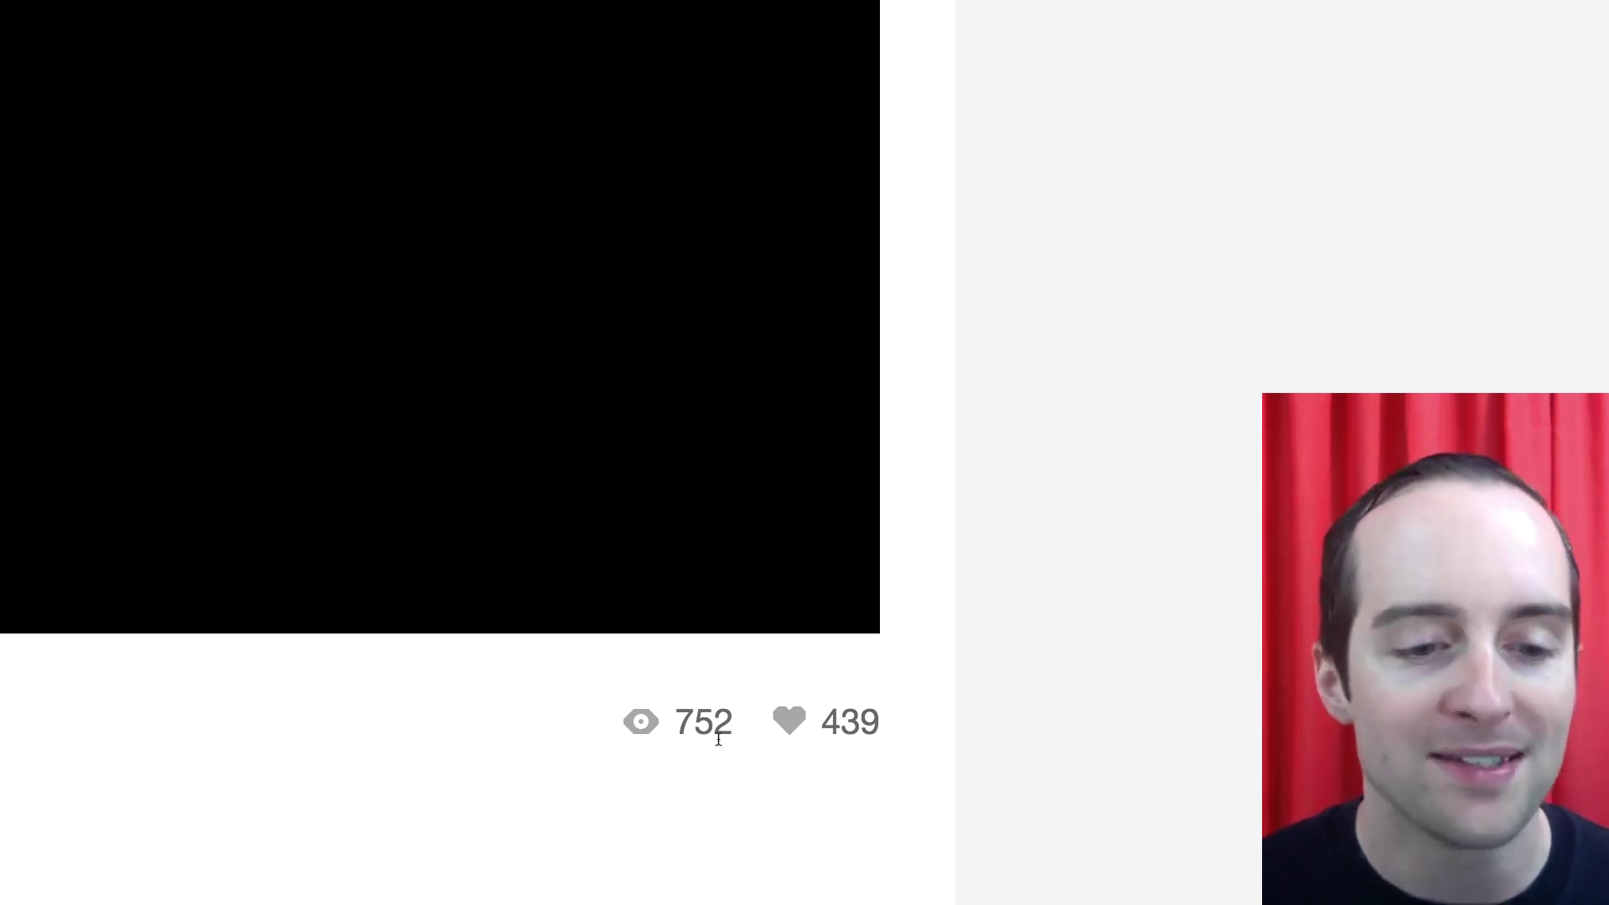
scroll(734, 675, "down", 1)
scroll(777, 667, "up", 1)
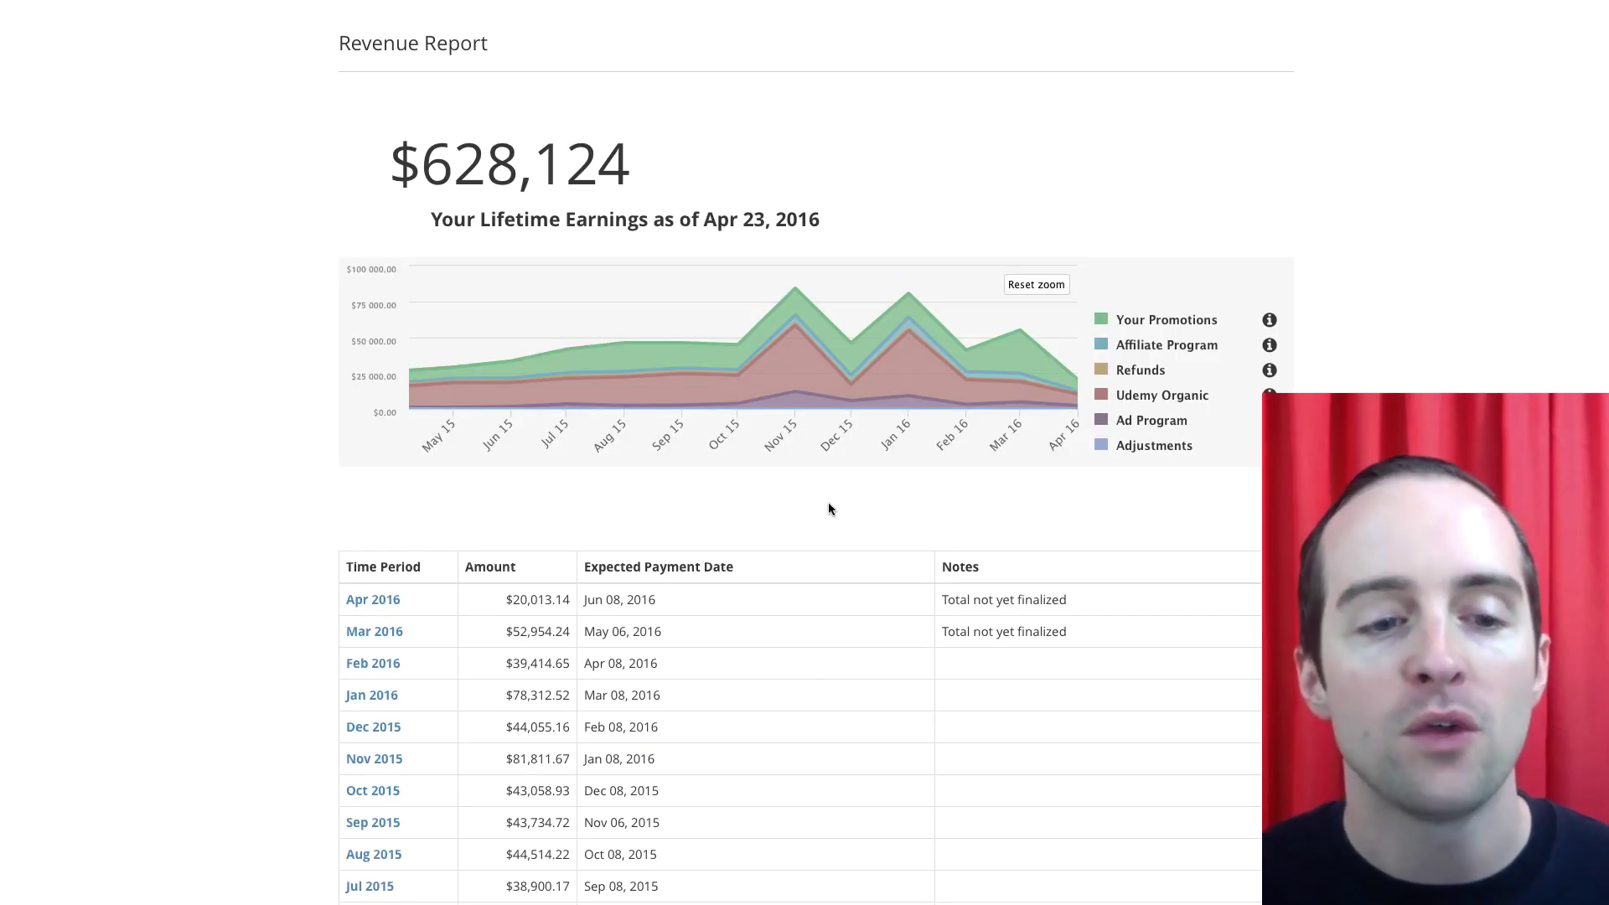
scroll(827, 460, "down", 2)
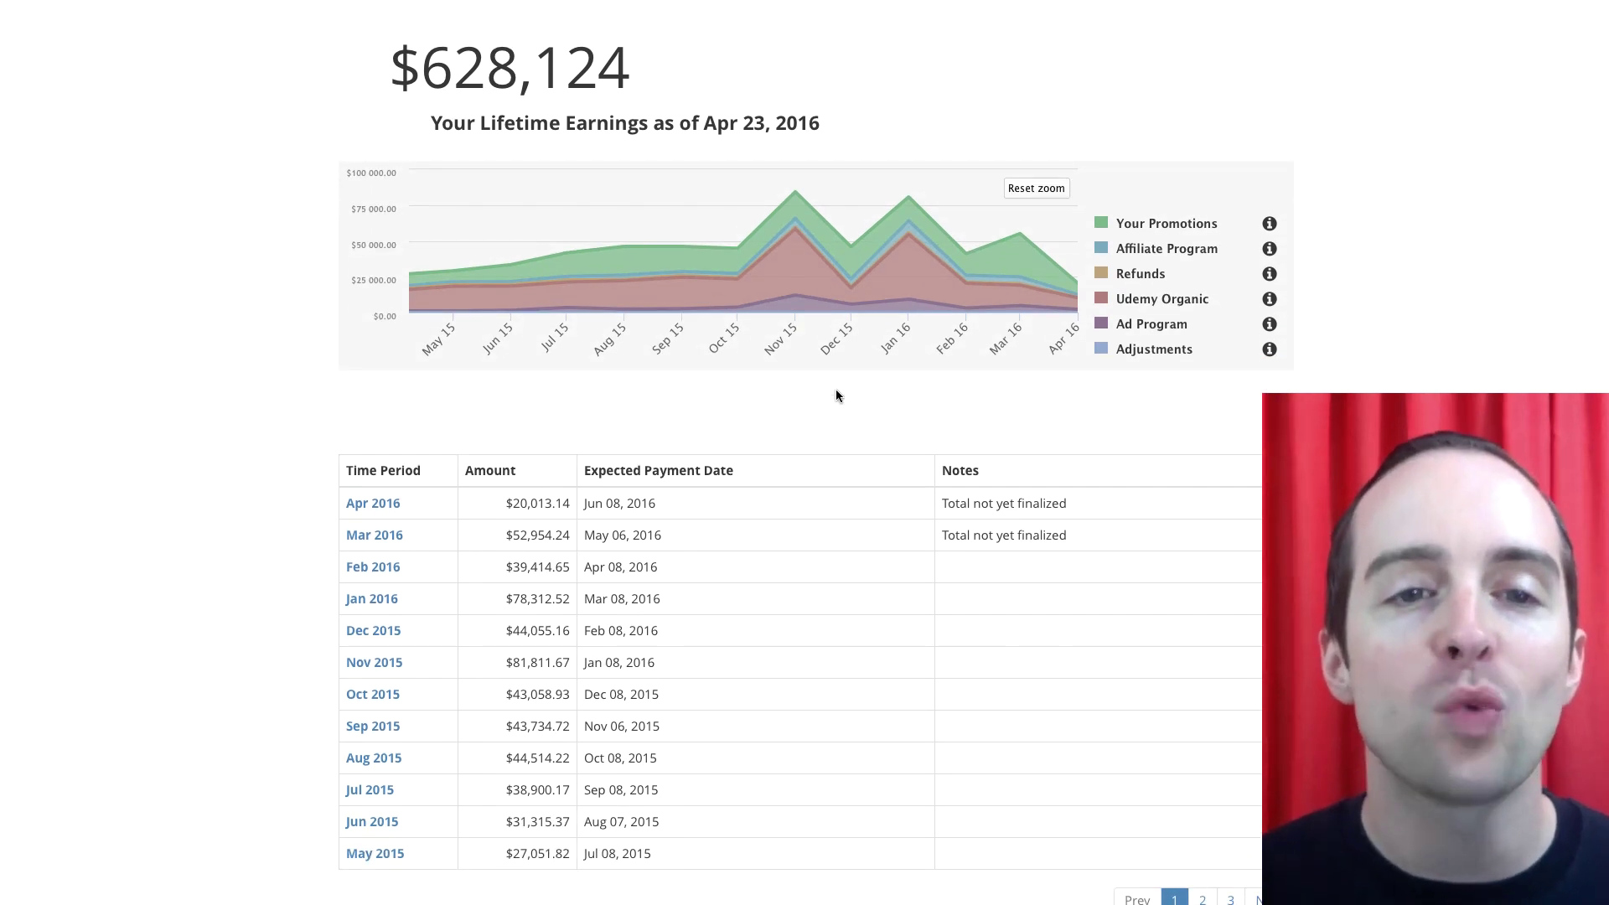
Zoom in the browser on the Udemy revenue report
key("ctrl+plus")
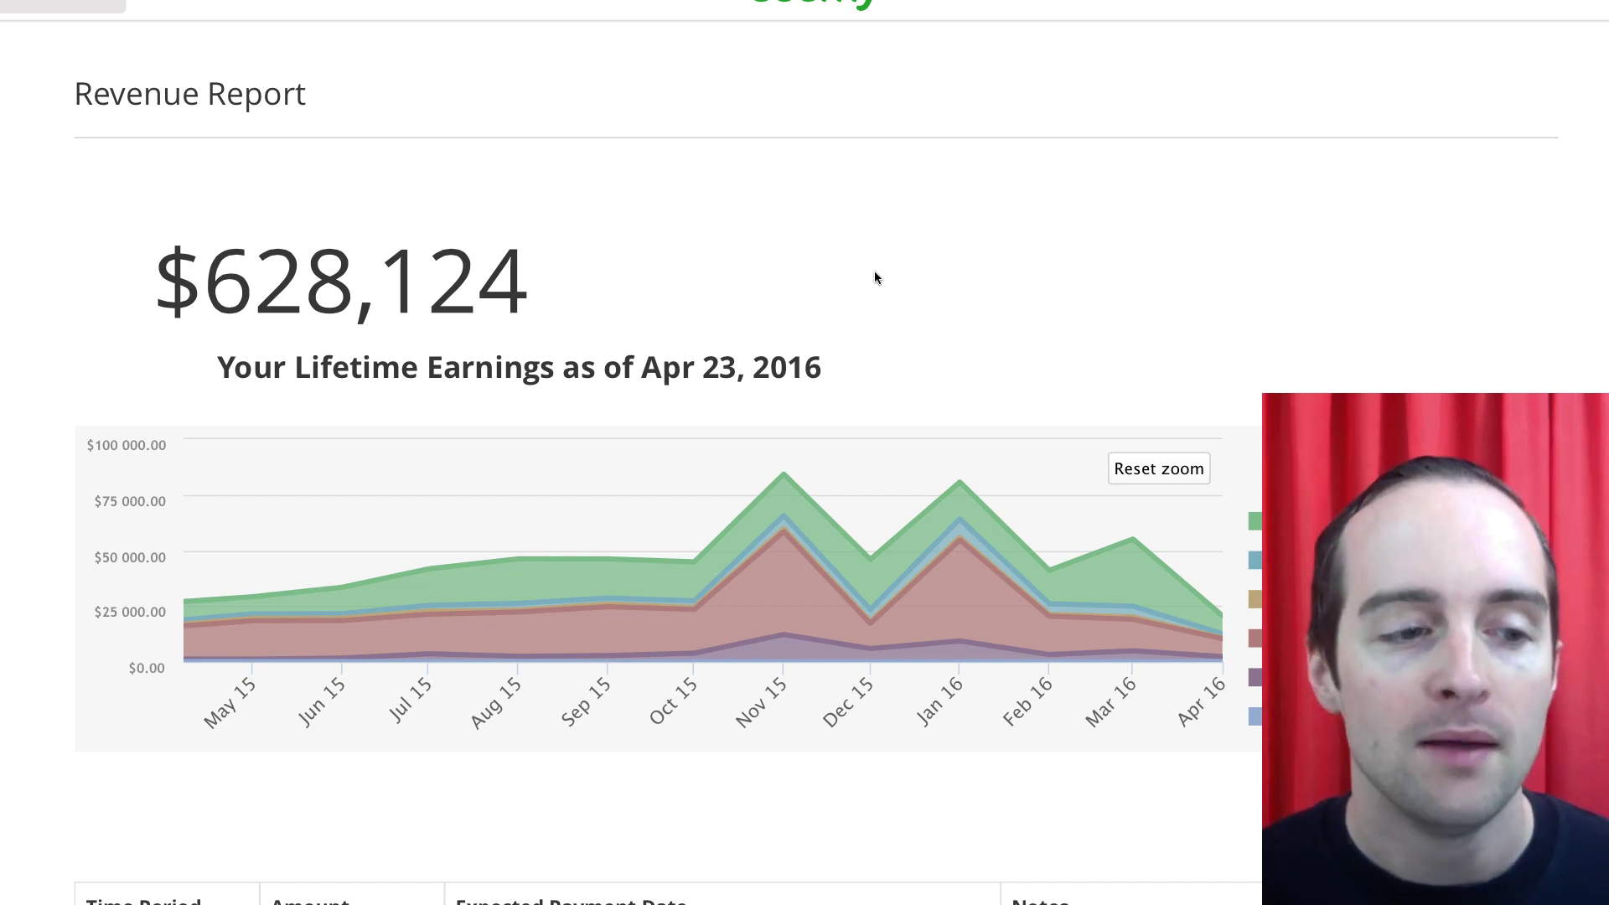
scroll(887, 288, "down", 5)
scroll(959, 458, "down", 4)
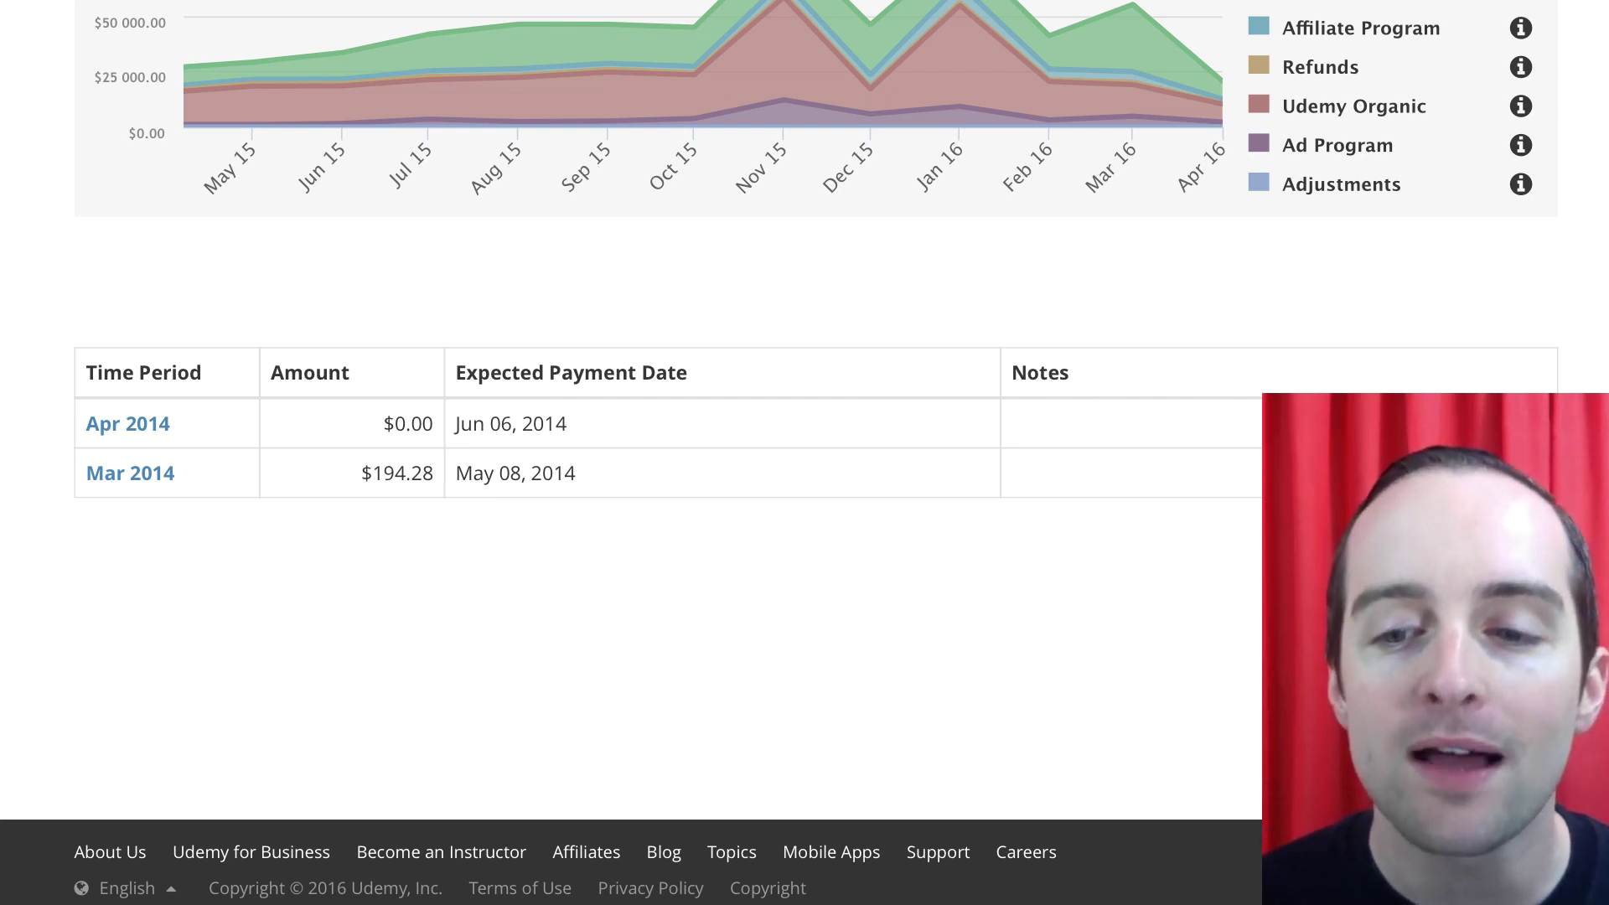
scroll(1017, 374, "down", 4)
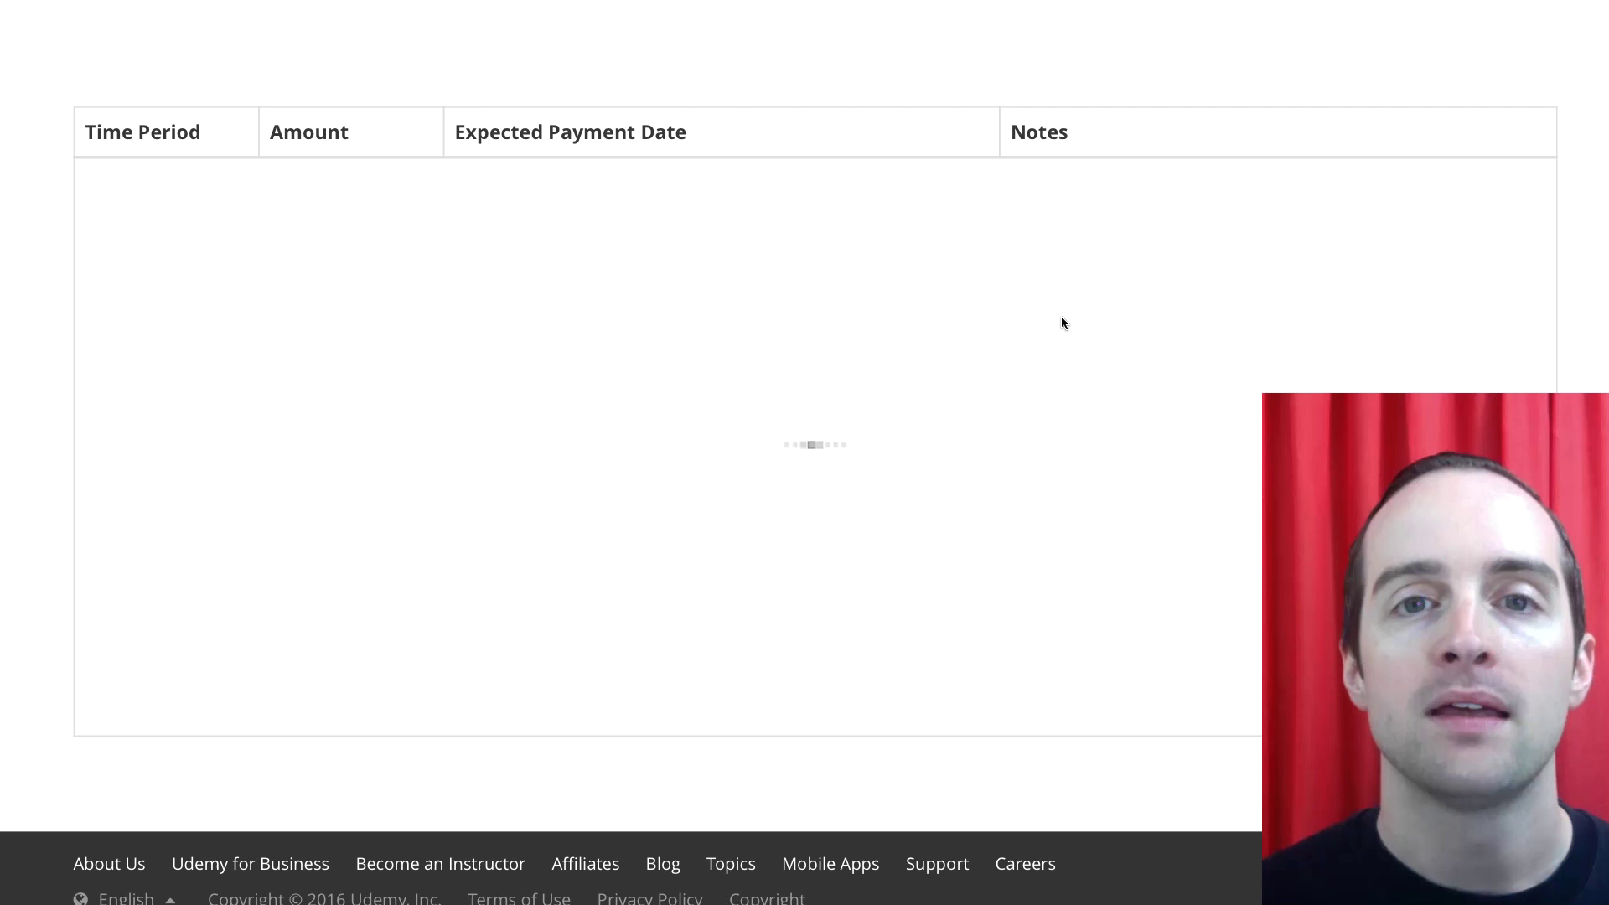
scroll(1069, 302, "up", 3)
scroll(1071, 300, "up", 2)
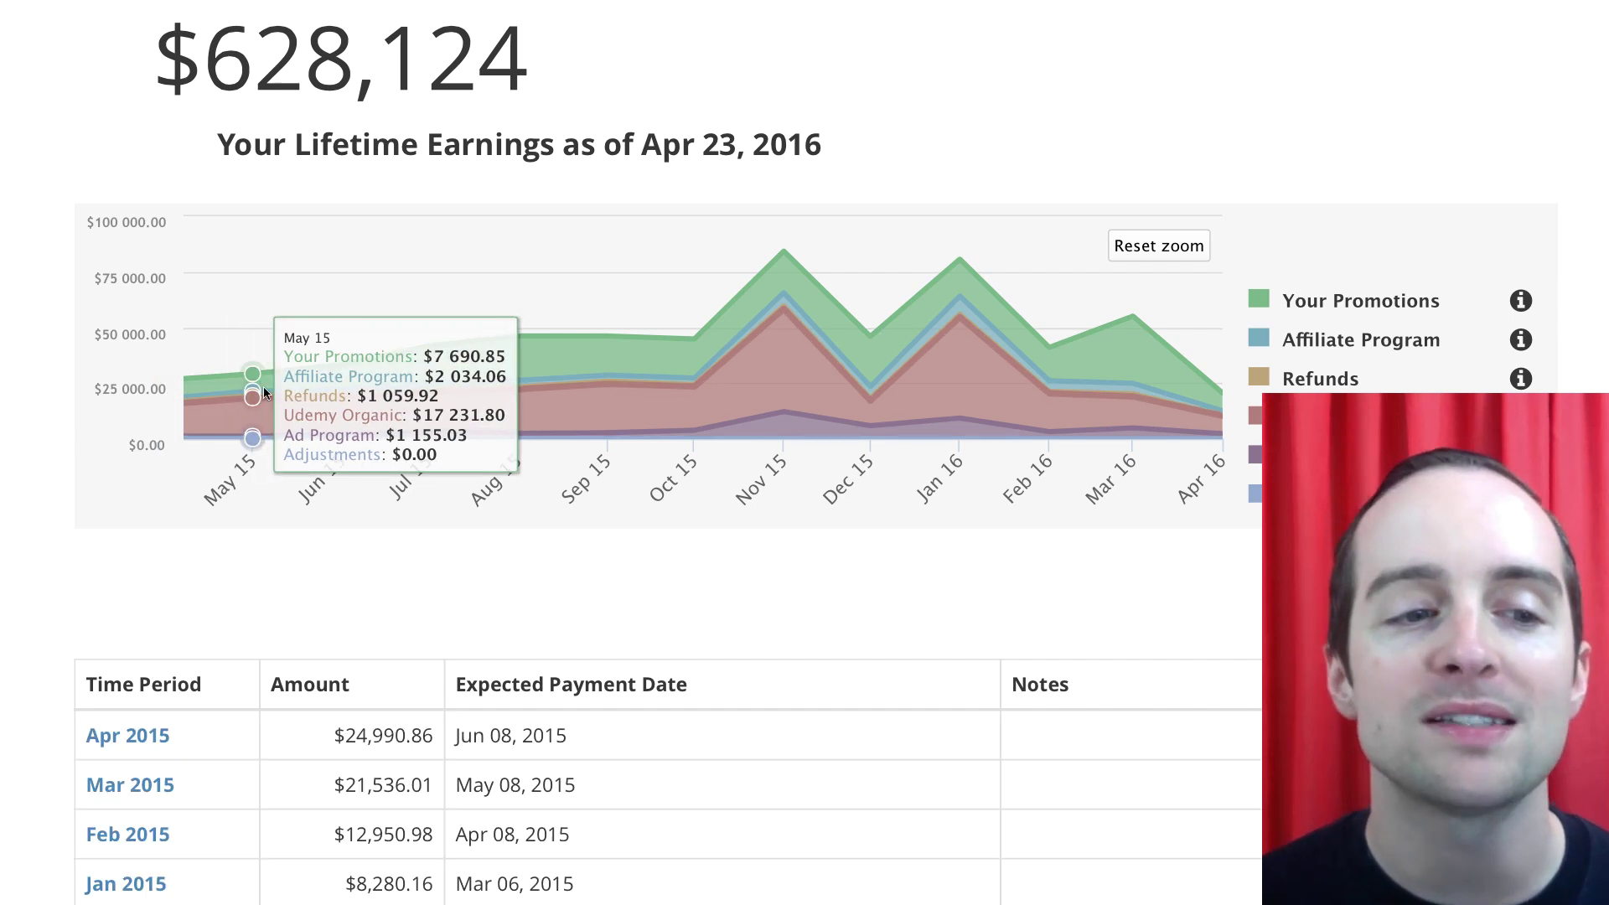
scroll(577, 394, "down", 2)
scroll(578, 396, "down", 2)
scroll(579, 390, "down", 2)
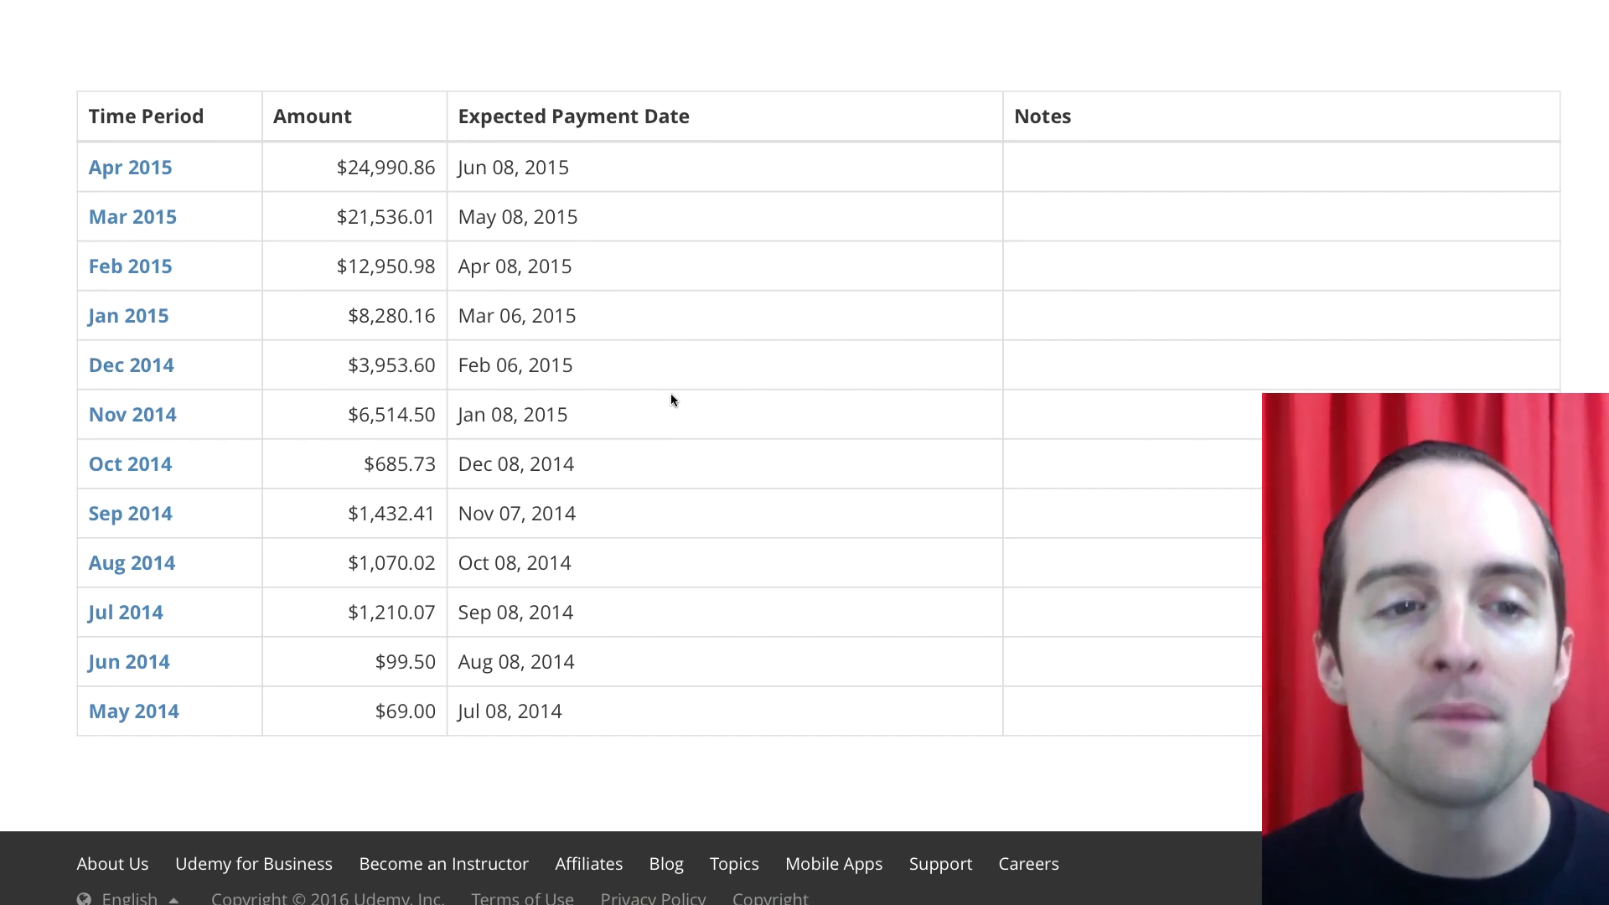
scroll(685, 430, "up", 3)
scroll(691, 421, "down", 3)
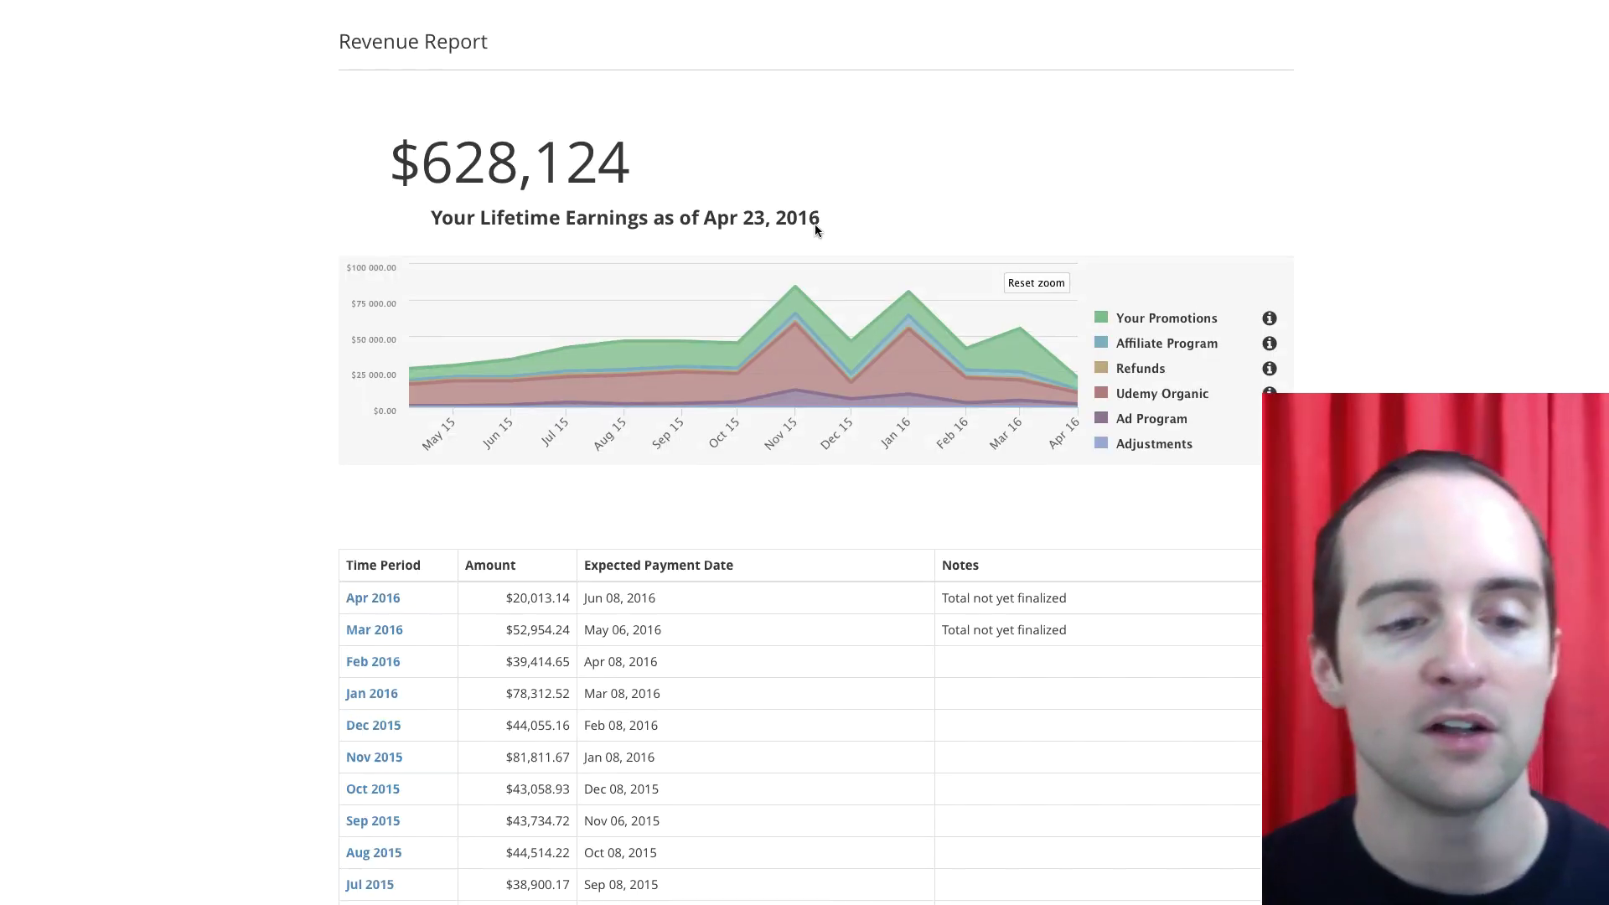
scroll(816, 223, "down", 2)
scroll(786, 218, "up", 1)
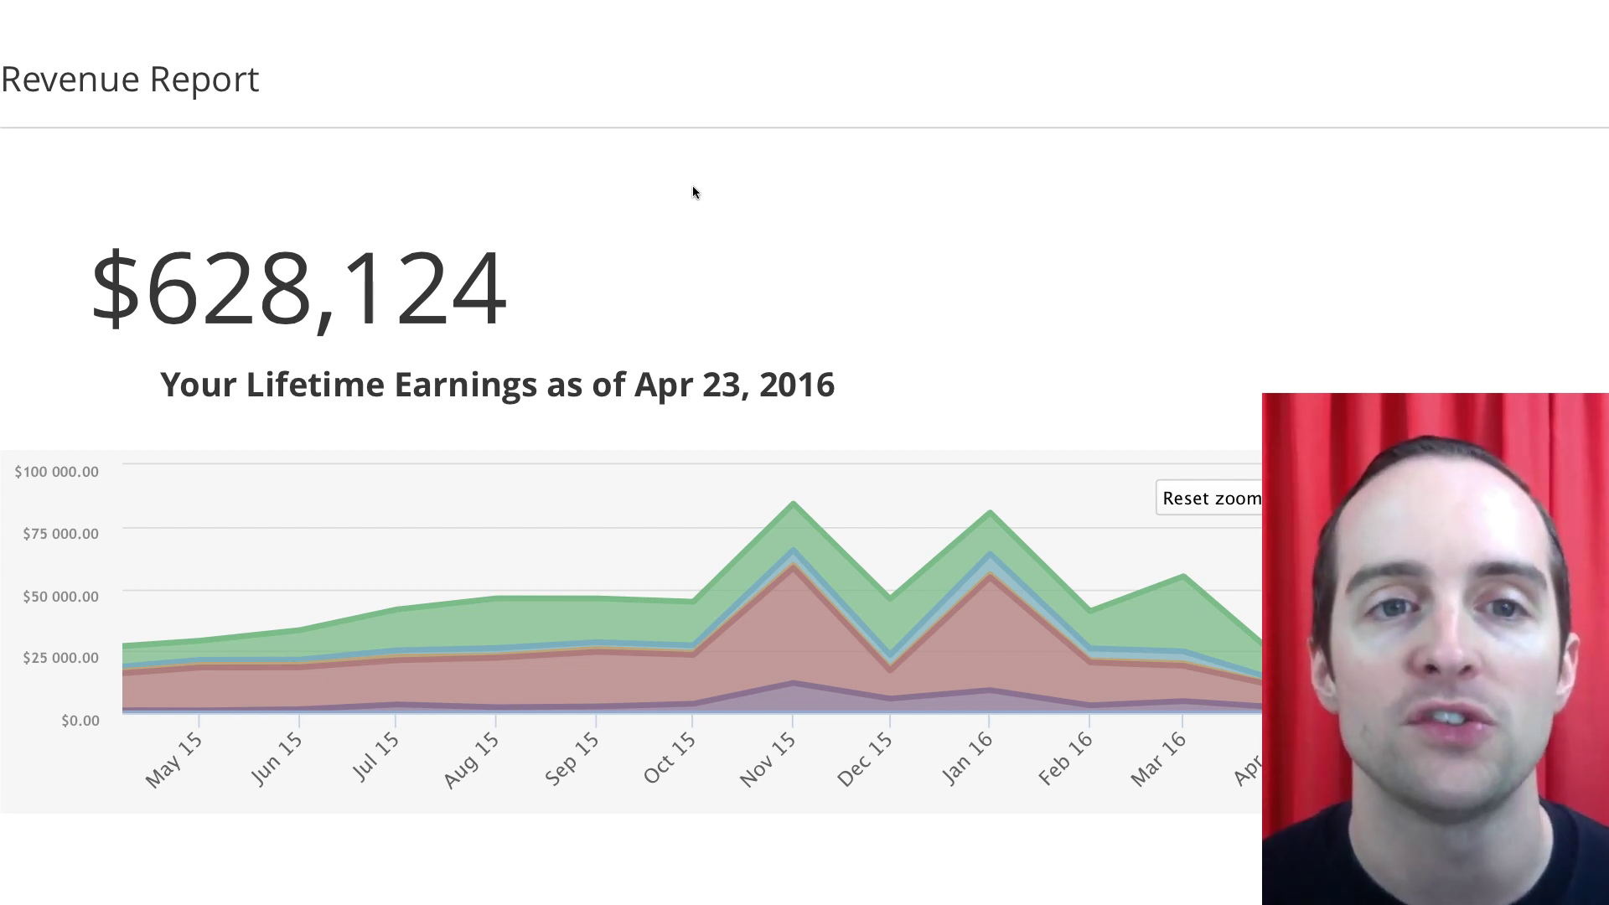
scroll(693, 187, "up", 1)
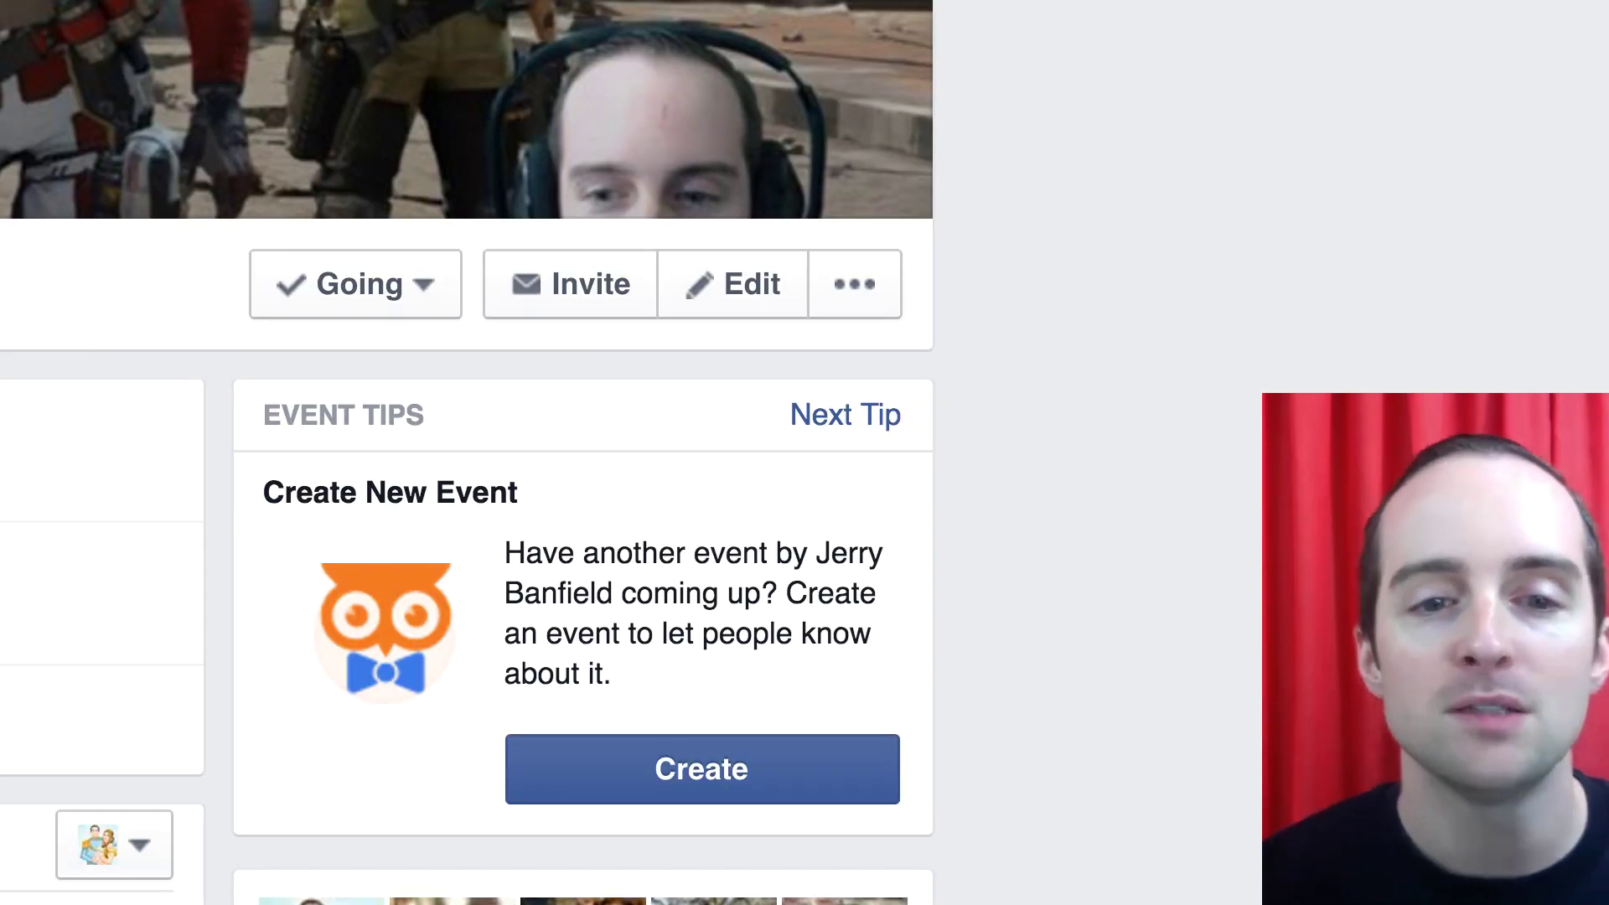
scroll(637, 403, "down", 5)
scroll(637, 403, "down", 3)
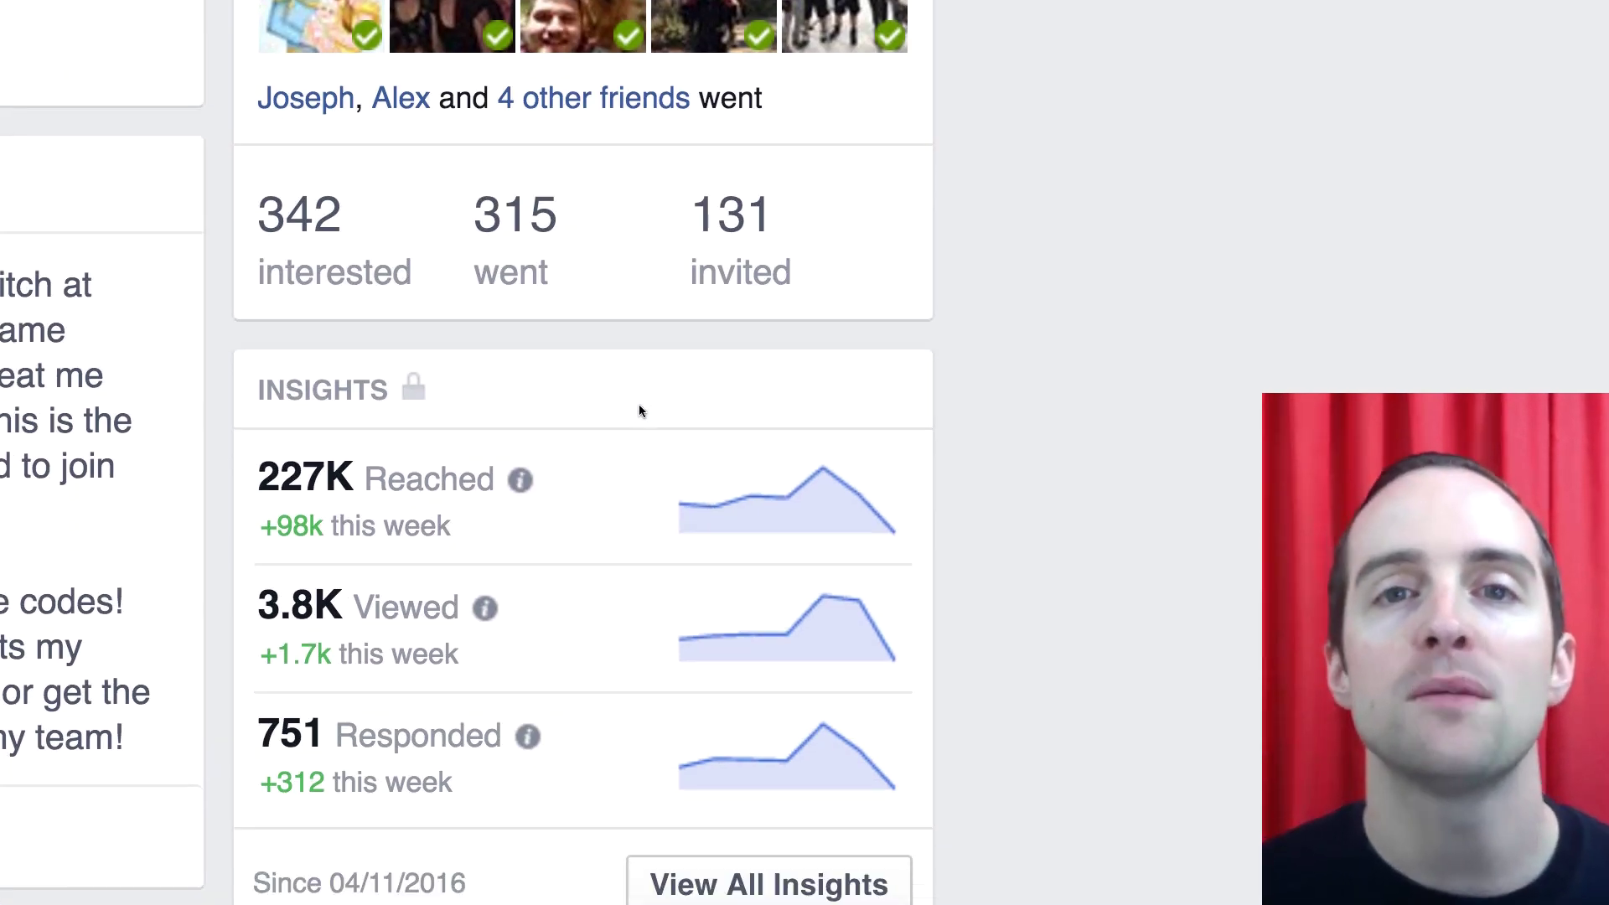